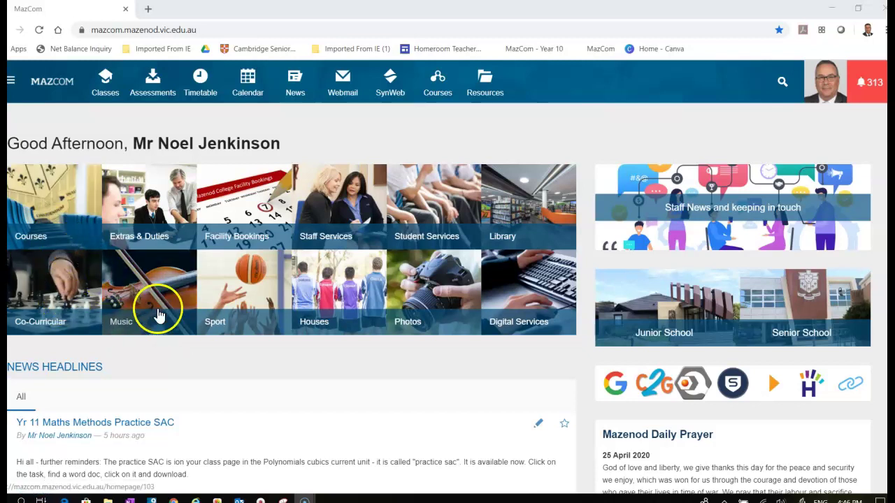
Step: Open the VCE Mathematical Methods 1&2 course from the Mathematics faculty for modification
{"action": "left_click", "coordinate": [57, 217]}
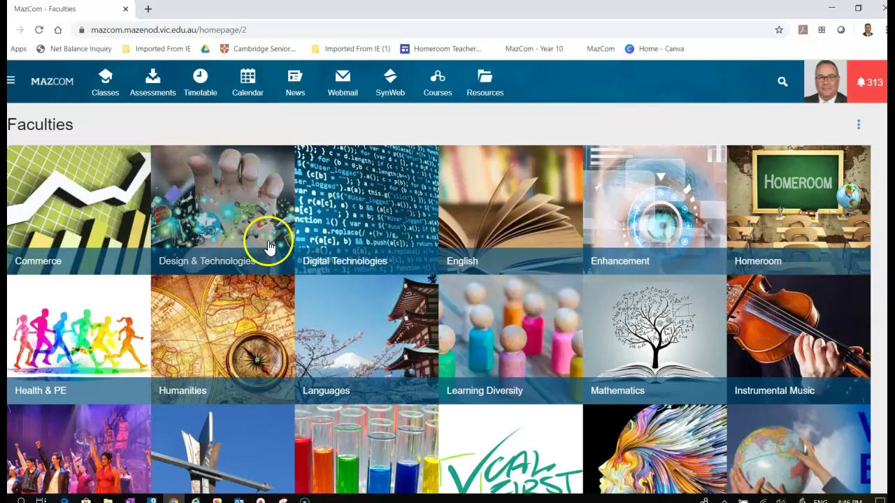
{"action": "left_click", "coordinate": [632, 375]}
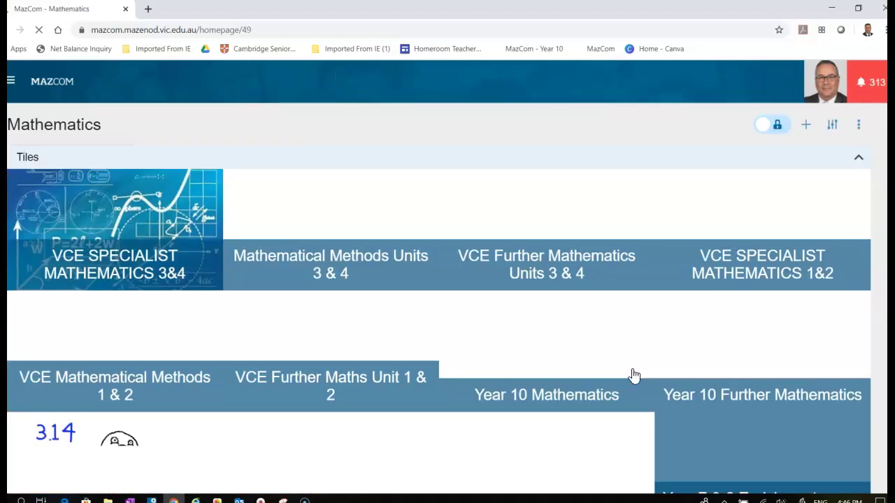
{"action": "left_click", "coordinate": [117, 341]}
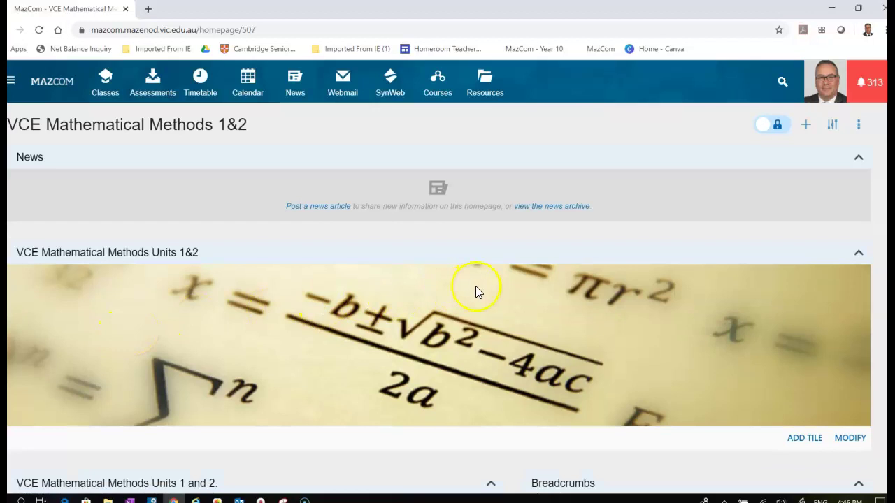
{"action": "left_click", "coordinate": [859, 125]}
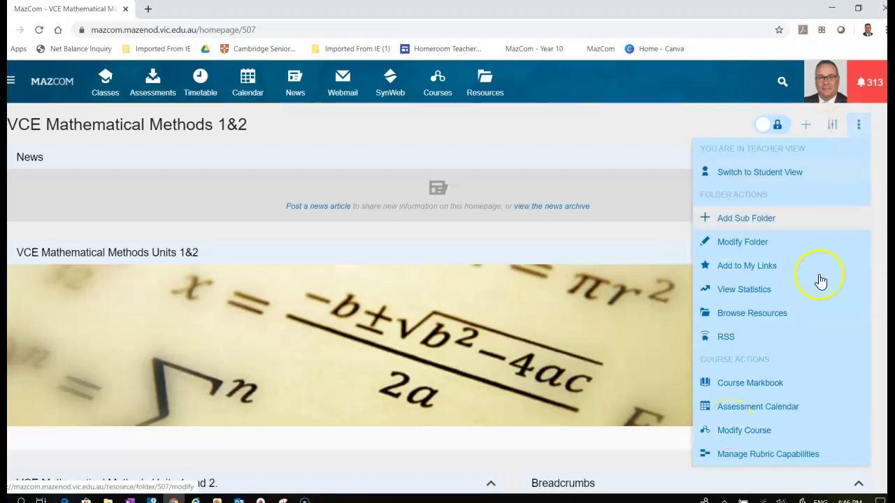
{"action": "left_click", "coordinate": [755, 438]}
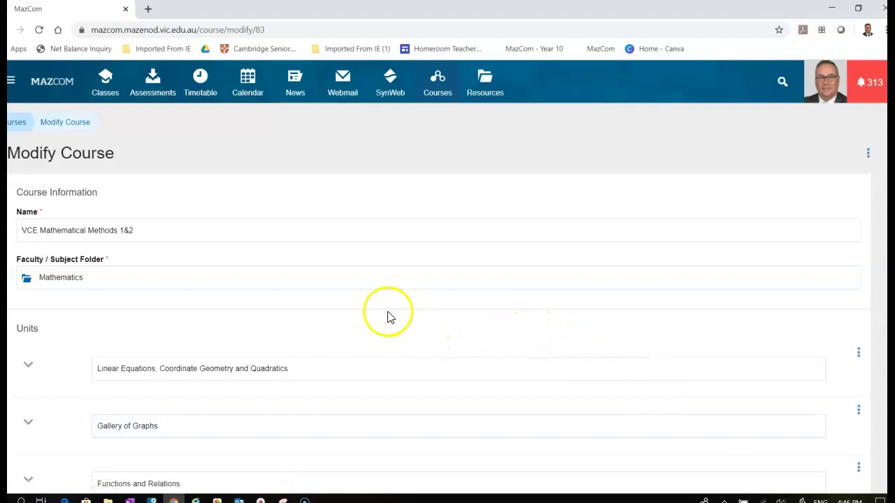
Step: Start a new due work item in the Poltynomials, Cubics and Quatrics unit
{"action": "scroll", "coordinate": [371, 316], "scroll_direction": "down", "scroll_amount": 3}
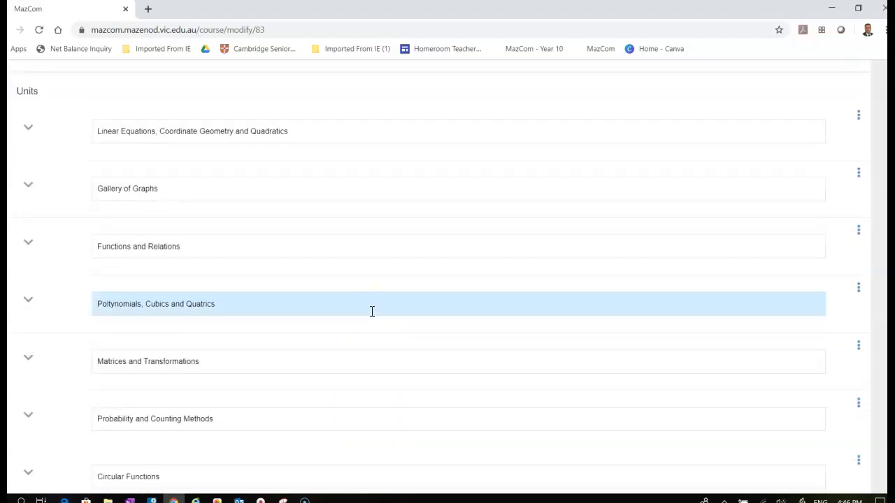
{"action": "scroll", "coordinate": [372, 318], "scroll_direction": "down", "scroll_amount": 1}
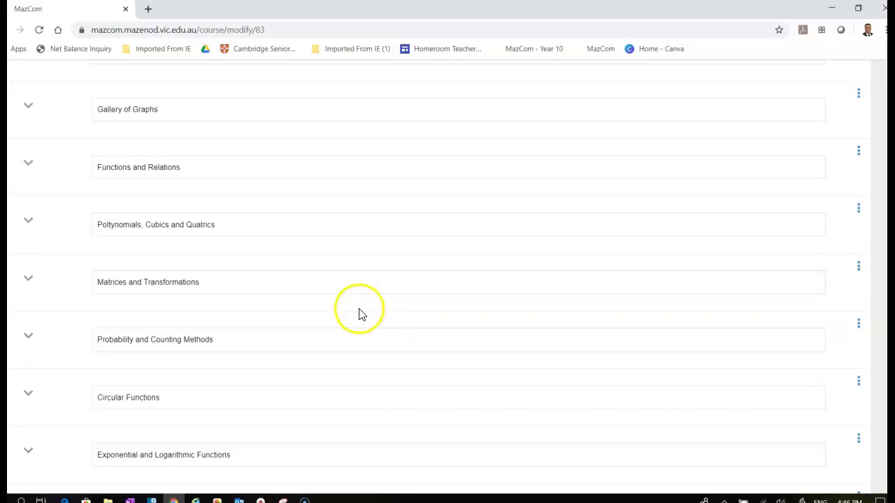
{"action": "left_click", "coordinate": [26, 222]}
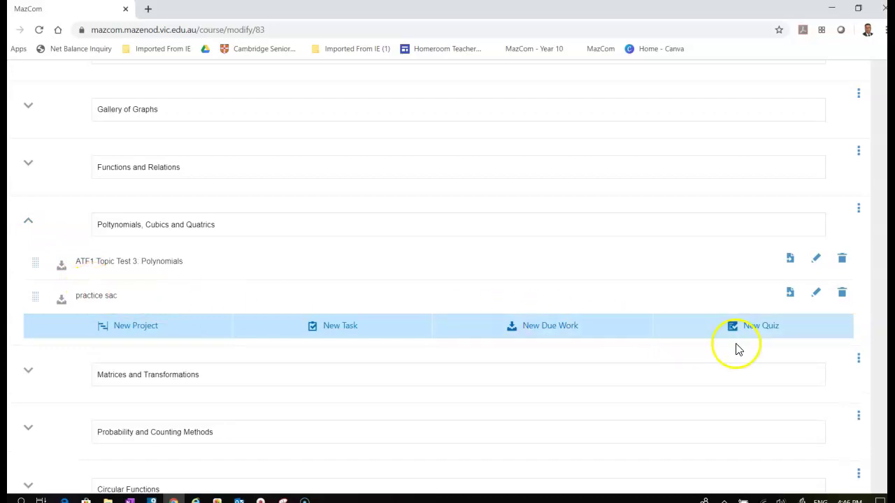
{"action": "left_click", "coordinate": [551, 329]}
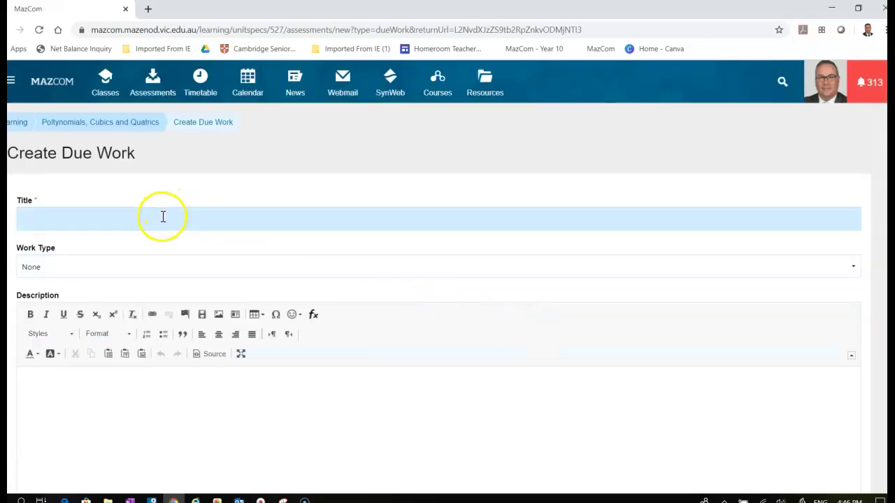
Step: Title the due work "Practice SAC 2" and set its work type to Assessment Task
{"action": "left_click", "coordinate": [161, 217]}
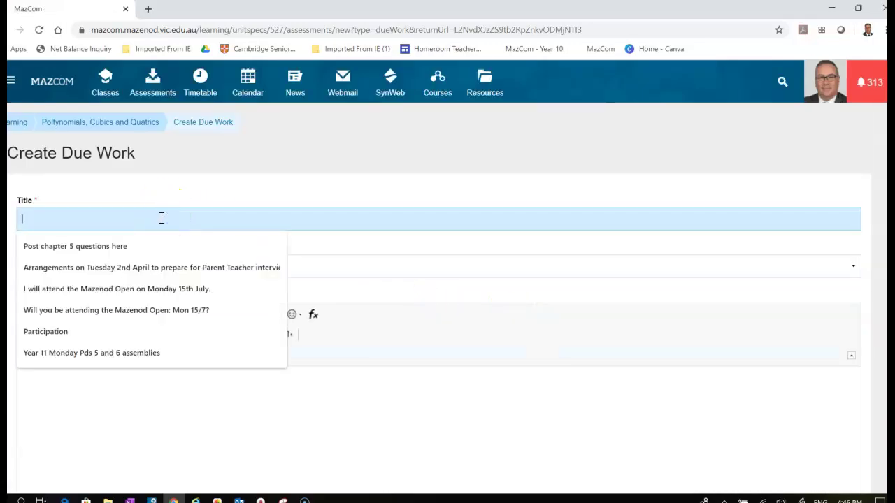
{"action": "type", "text": "Practice SAc 2"}
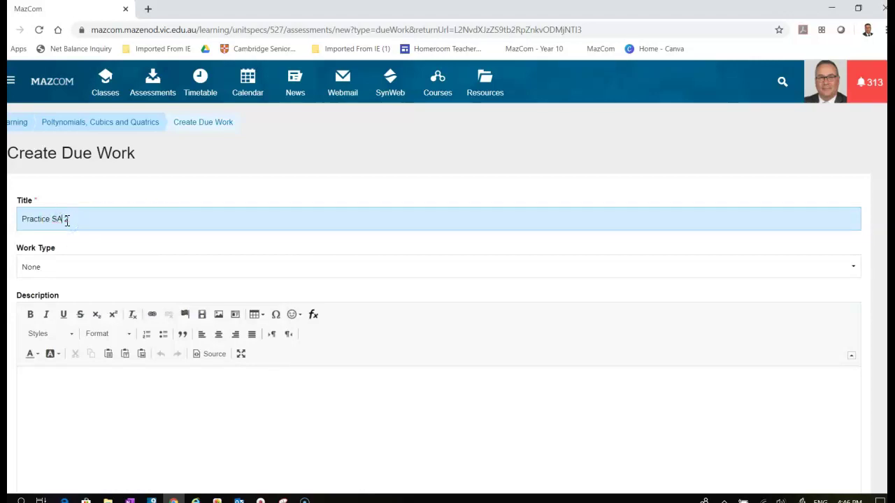
{"action": "key", "text": "BackSpace"}
{"action": "type", "text": "c"}
{"action": "key", "text": "BackSpace"}
{"action": "type", "text": "C"}
{"action": "left_click", "coordinate": [81, 267]}
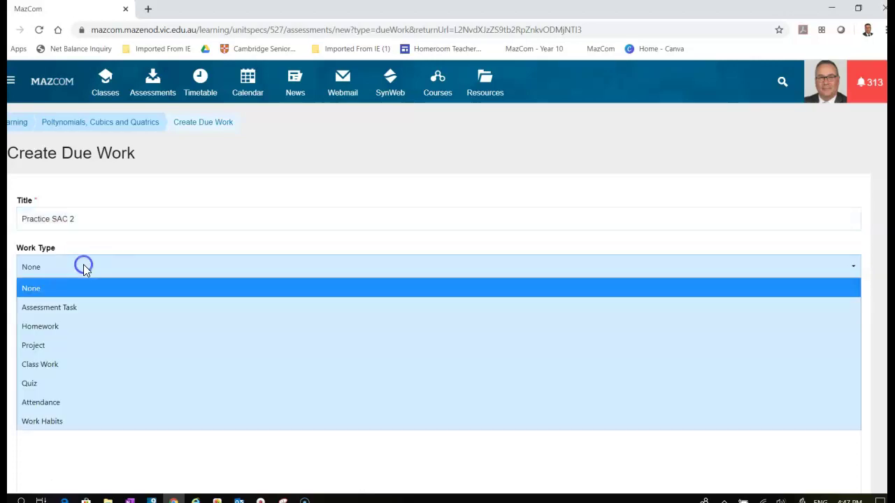
{"action": "left_click", "coordinate": [81, 306]}
Step: Accept a single online submission with the similarity check off, and set the activity duration to 1
{"action": "scroll", "coordinate": [313, 289], "scroll_direction": "down", "scroll_amount": 1}
{"action": "scroll", "coordinate": [313, 286], "scroll_direction": "down", "scroll_amount": 4}
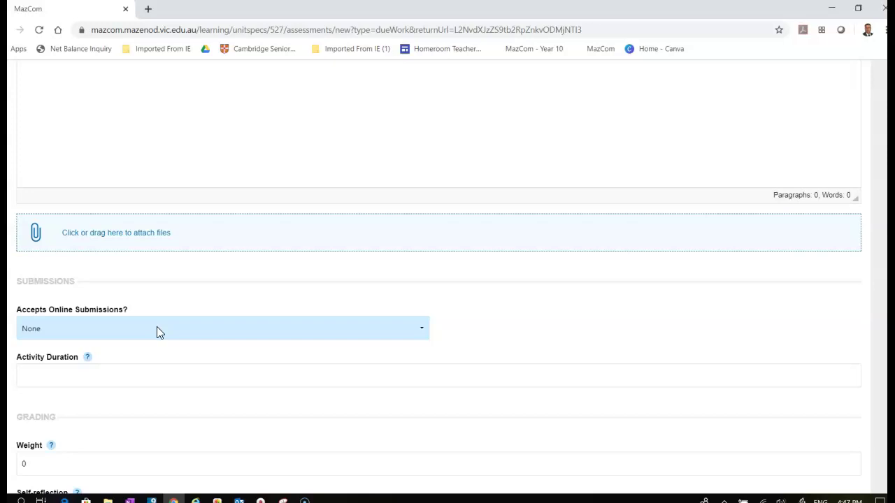
{"action": "left_click", "coordinate": [421, 329]}
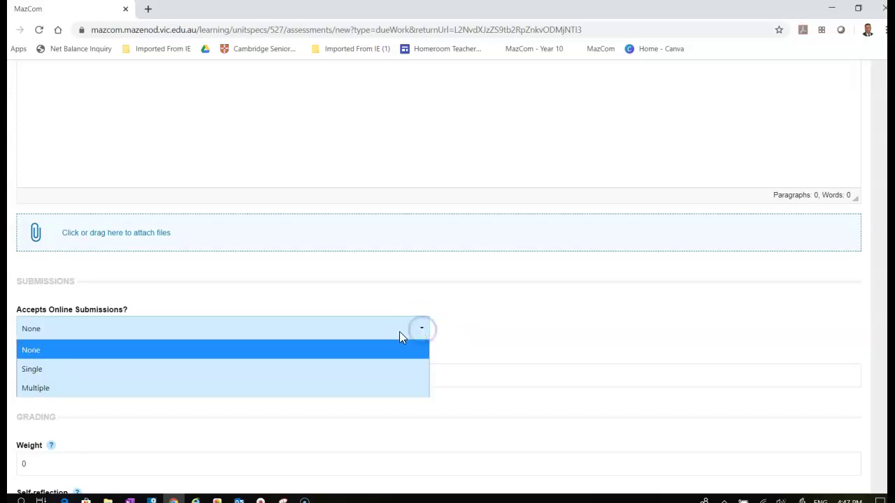
{"action": "left_click", "coordinate": [309, 378]}
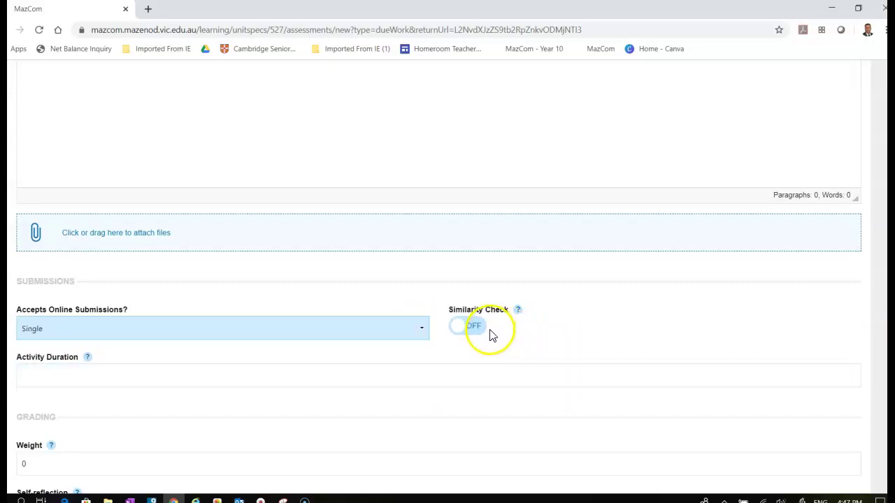
{"action": "left_click", "coordinate": [481, 332]}
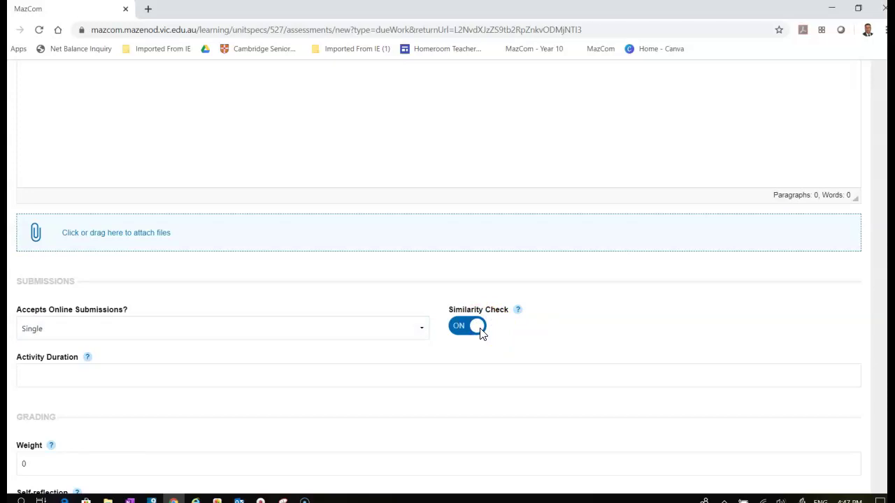
{"action": "left_click", "coordinate": [474, 329]}
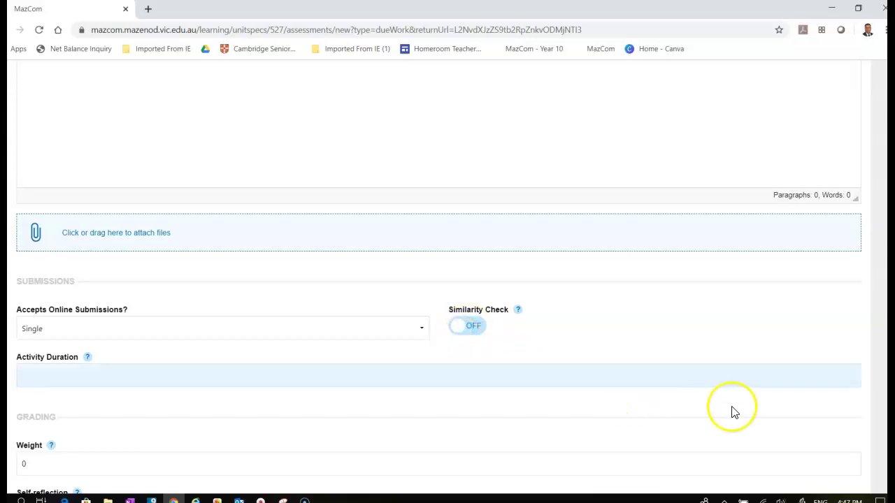
{"action": "left_click", "coordinate": [856, 375]}
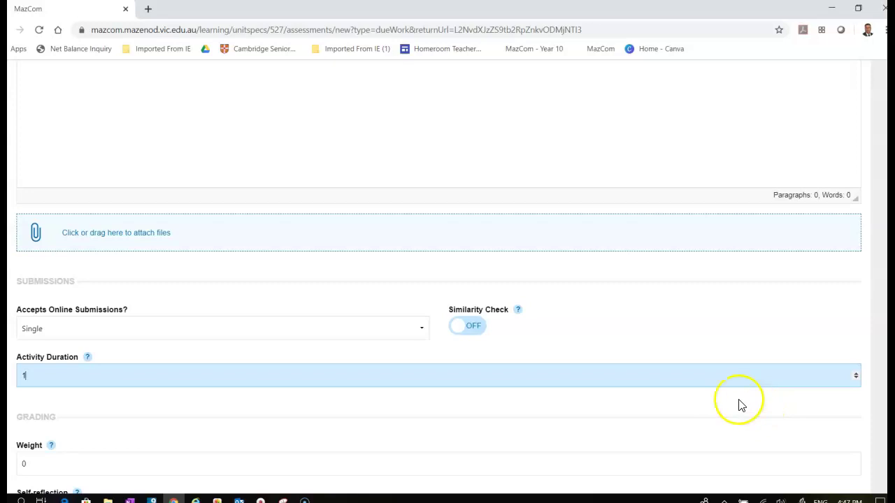
Step: Review the grading settings and open the file chooser for uploading an attachment from the computer
{"action": "scroll", "coordinate": [682, 372], "scroll_direction": "down", "scroll_amount": 1}
{"action": "scroll", "coordinate": [682, 375], "scroll_direction": "down", "scroll_amount": 4}
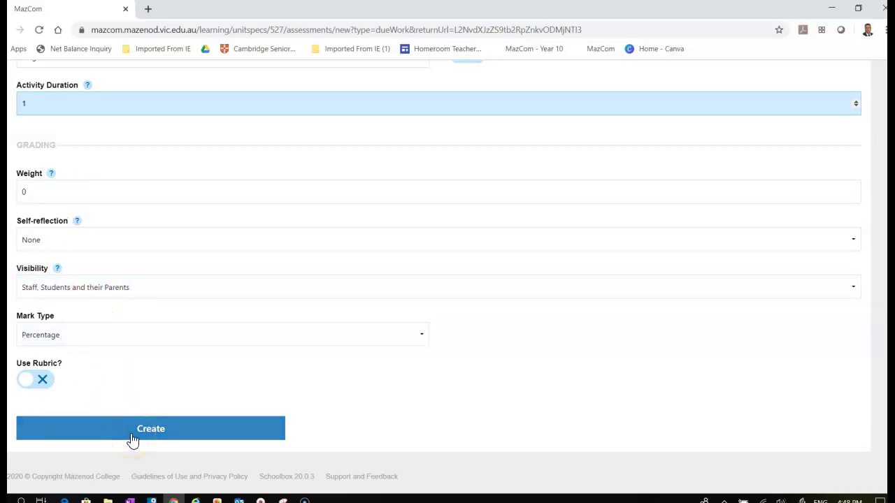
{"action": "scroll", "coordinate": [161, 371], "scroll_direction": "up", "scroll_amount": 2}
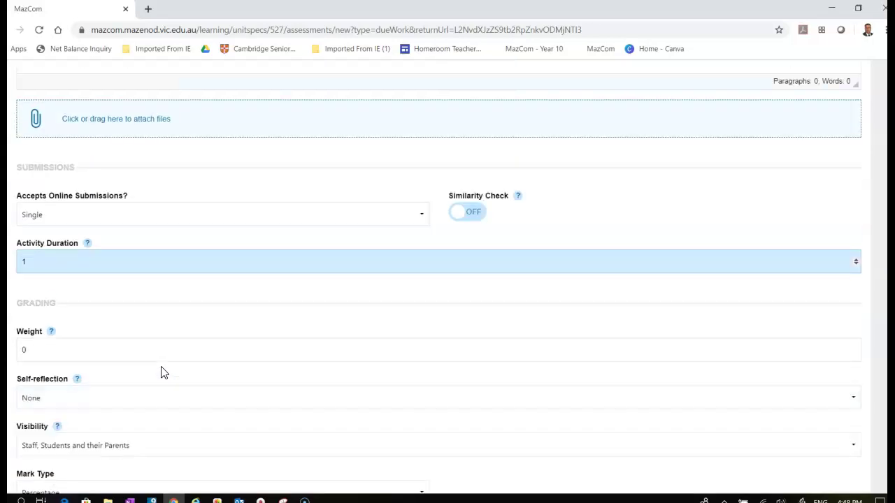
{"action": "scroll", "coordinate": [161, 371], "scroll_direction": "up", "scroll_amount": 1}
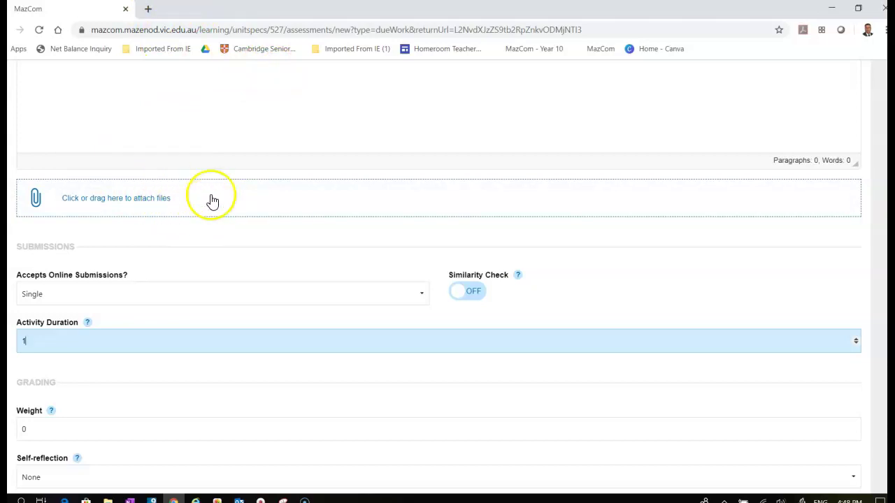
{"action": "left_click", "coordinate": [157, 205]}
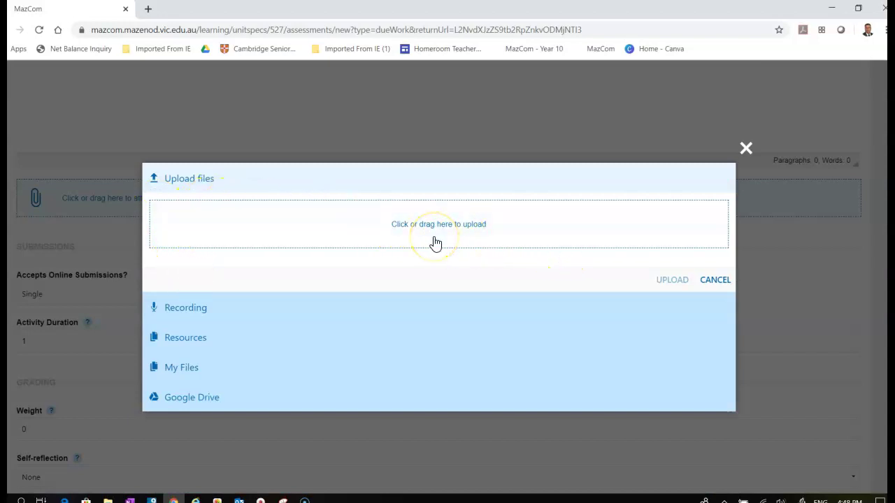
{"action": "left_click", "coordinate": [186, 368]}
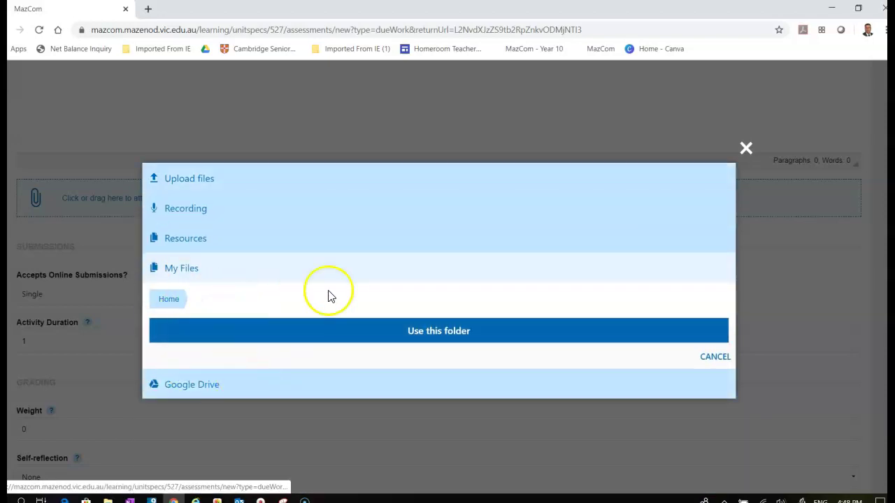
{"action": "left_click", "coordinate": [194, 183]}
{"action": "left_click", "coordinate": [408, 233]}
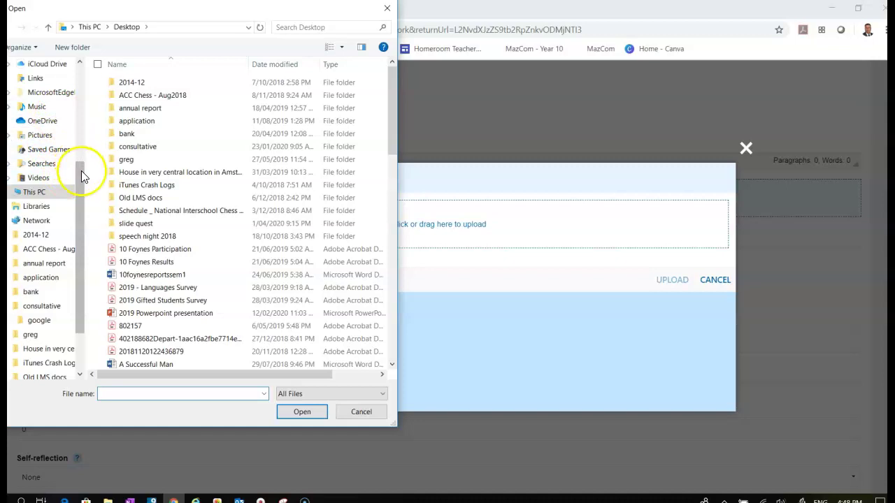
Step: Upload "Test document (3)" from the Desktop folder as the due work's attachment
{"action": "left_click_drag", "start_coordinate": [80, 182], "coordinate": [84, 130]}
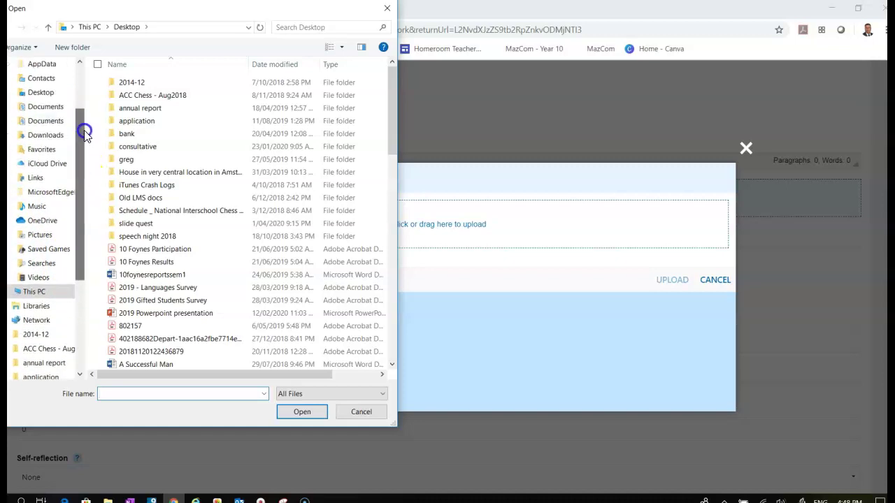
{"action": "left_click", "coordinate": [49, 93]}
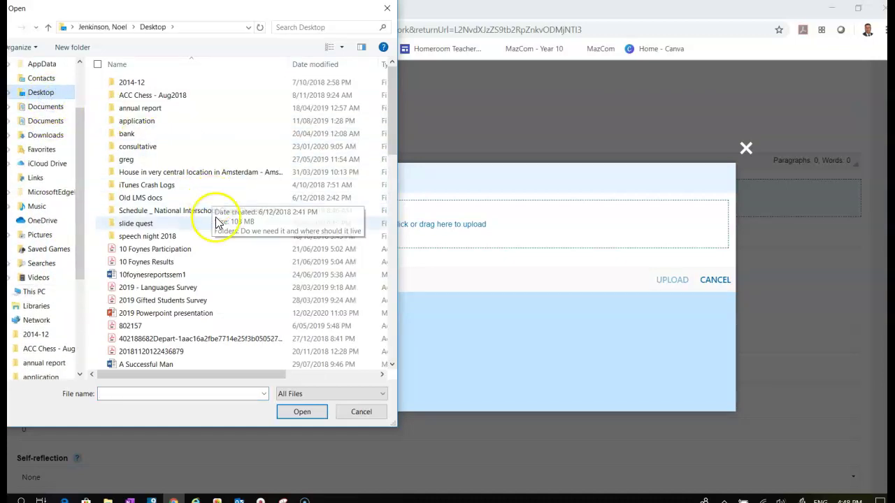
{"action": "scroll", "coordinate": [216, 232], "scroll_direction": "down", "scroll_amount": 6}
{"action": "scroll", "coordinate": [216, 238], "scroll_direction": "down", "scroll_amount": 3}
{"action": "scroll", "coordinate": [216, 256], "scroll_direction": "up", "scroll_amount": 3}
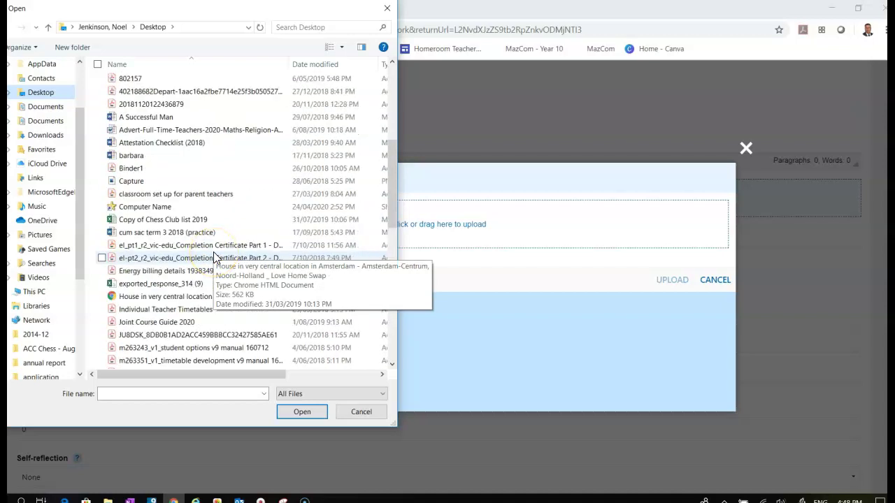
{"action": "scroll", "coordinate": [213, 257], "scroll_direction": "down", "scroll_amount": 12}
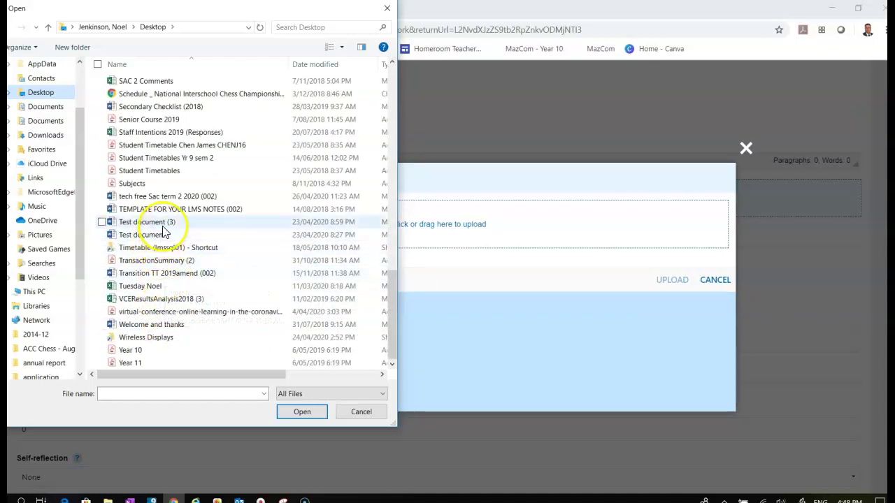
{"action": "left_click", "coordinate": [160, 223]}
{"action": "left_click", "coordinate": [291, 410]}
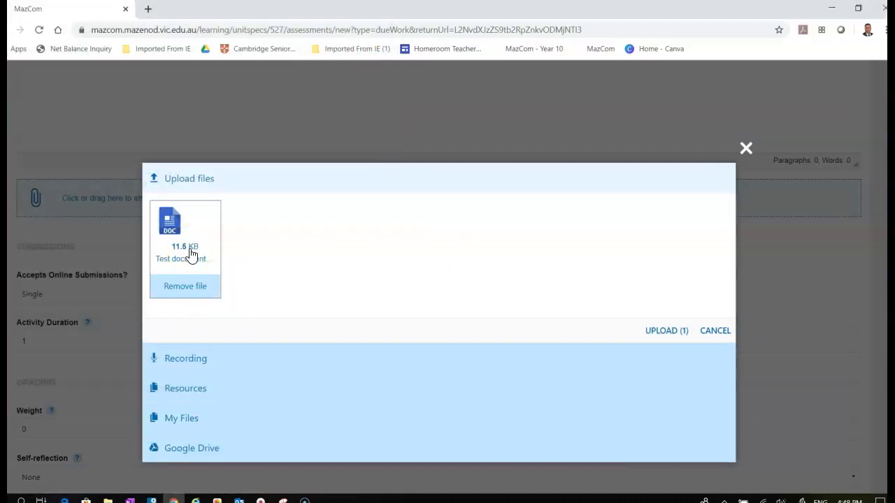
{"action": "left_click", "coordinate": [660, 334]}
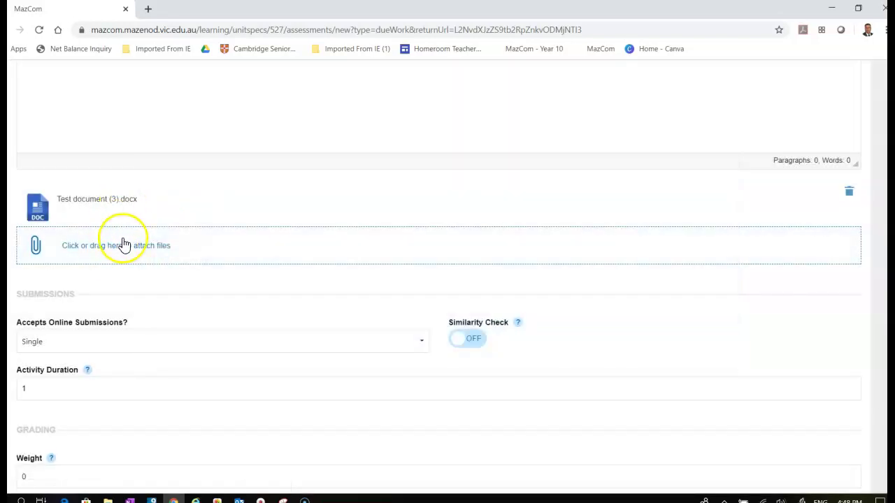
Step: Create the due work item and check the Poltynomials, Cubics and Quatrics unit's list for it
{"action": "scroll", "coordinate": [384, 374], "scroll_direction": "down", "scroll_amount": 4}
{"action": "left_click", "coordinate": [209, 428]}
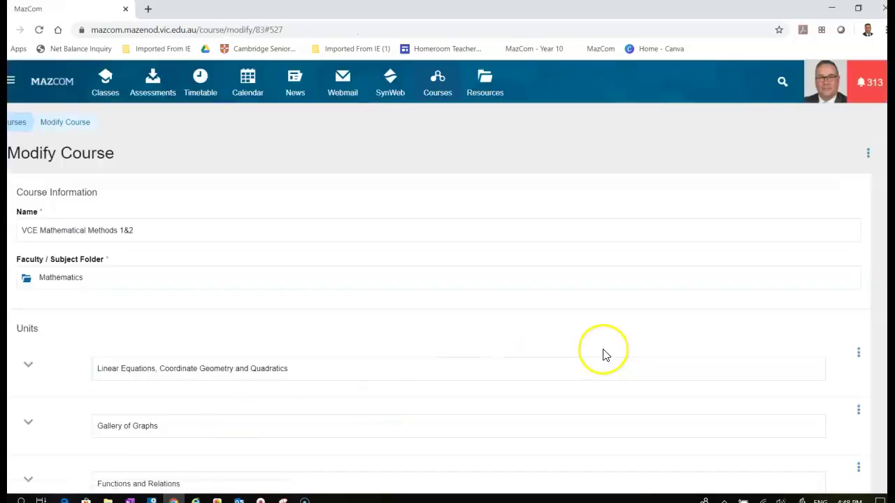
{"action": "scroll", "coordinate": [605, 356], "scroll_direction": "down", "scroll_amount": 9}
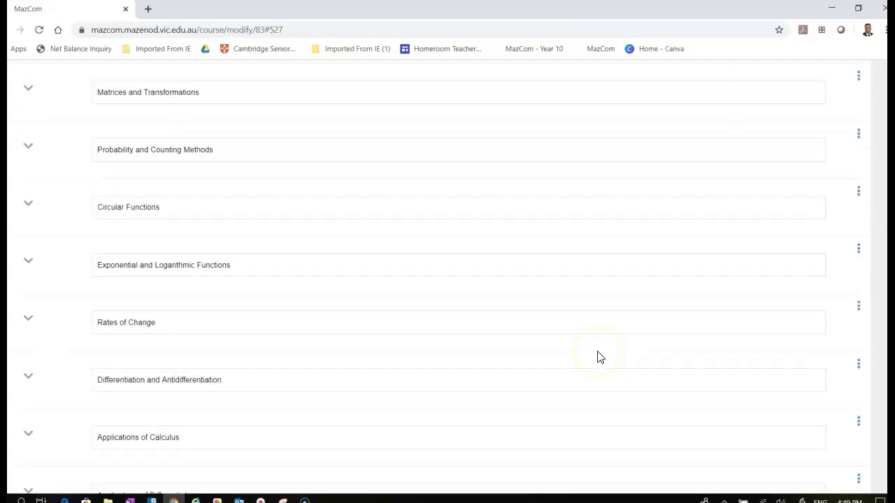
{"action": "scroll", "coordinate": [598, 357], "scroll_direction": "up", "scroll_amount": 2}
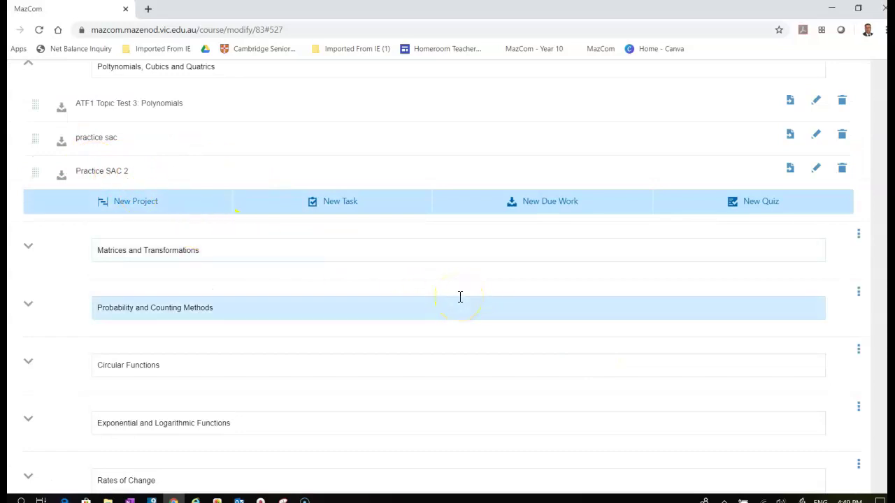
{"action": "scroll", "coordinate": [440, 298], "scroll_direction": "up", "scroll_amount": 1}
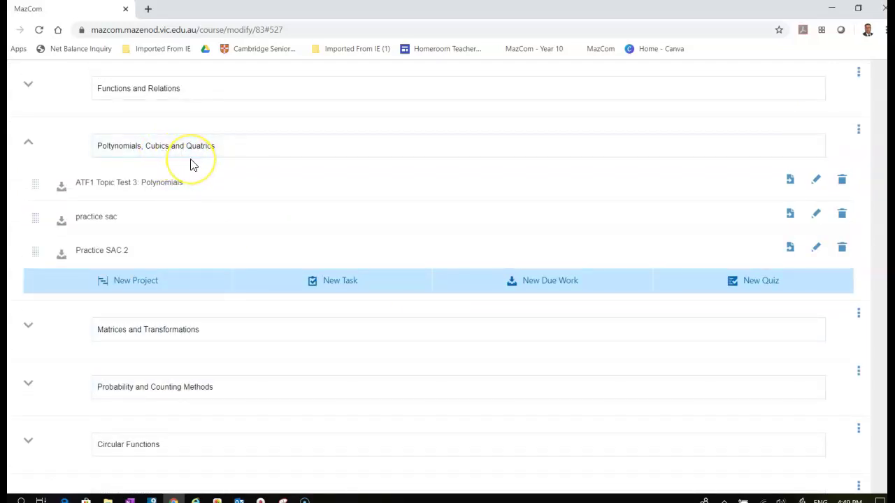
Step: Collapse the Poltynomials, Cubics and Quatrics unit and open ATC1 Analysis Task 2 Technology Assisted from the Semester 1 major assessment unit for editing
{"action": "left_click", "coordinate": [28, 142]}
{"action": "scroll", "coordinate": [107, 280], "scroll_direction": "down", "scroll_amount": 6}
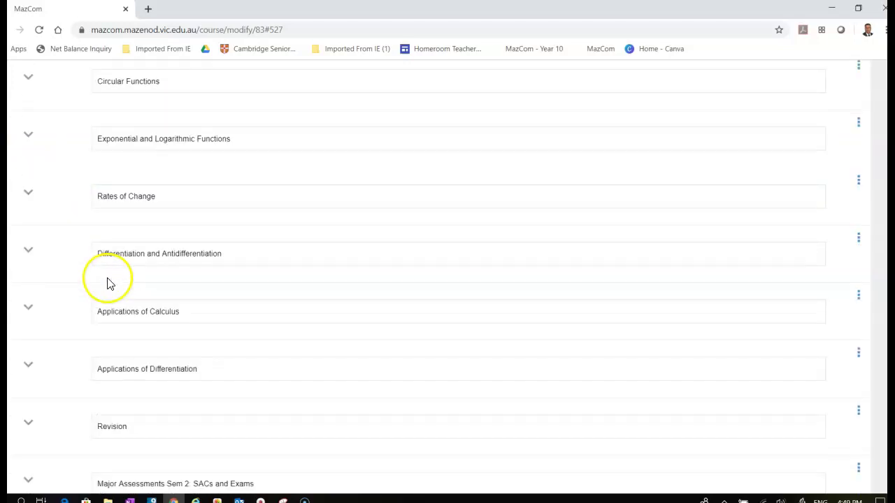
{"action": "scroll", "coordinate": [108, 292], "scroll_direction": "down", "scroll_amount": 1}
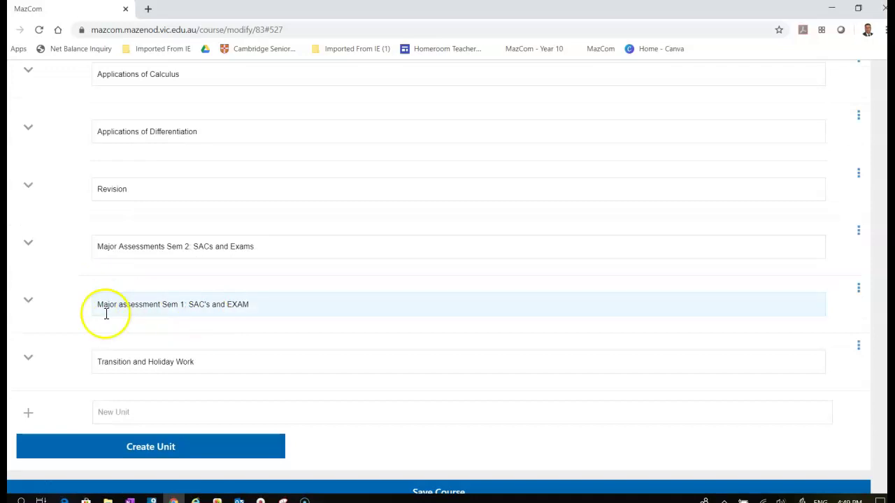
{"action": "left_click", "coordinate": [28, 302]}
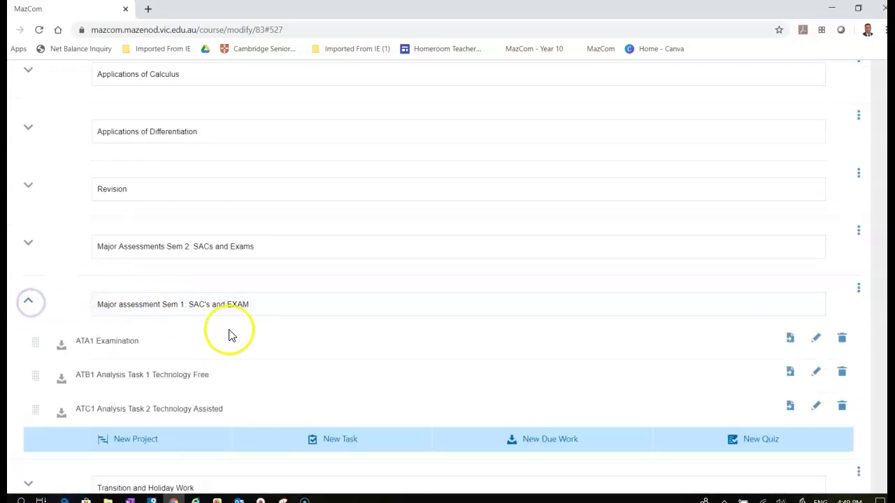
{"action": "scroll", "coordinate": [245, 339], "scroll_direction": "down", "scroll_amount": 1}
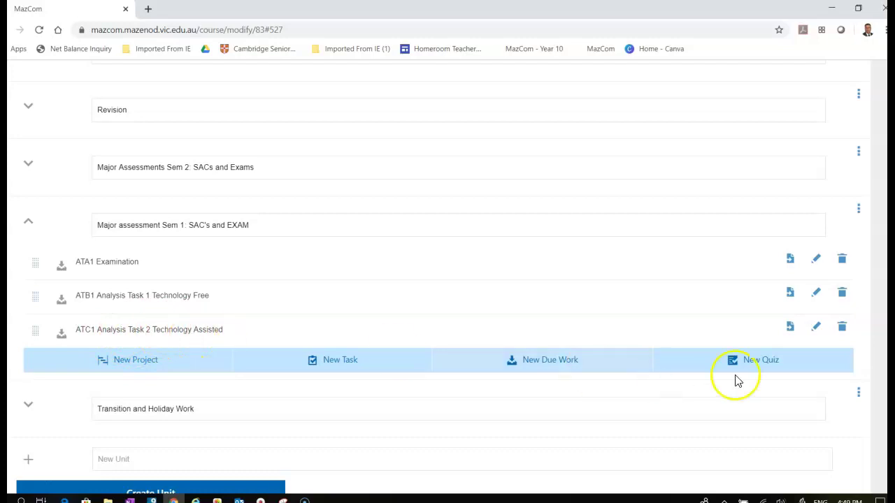
{"action": "left_click", "coordinate": [816, 328]}
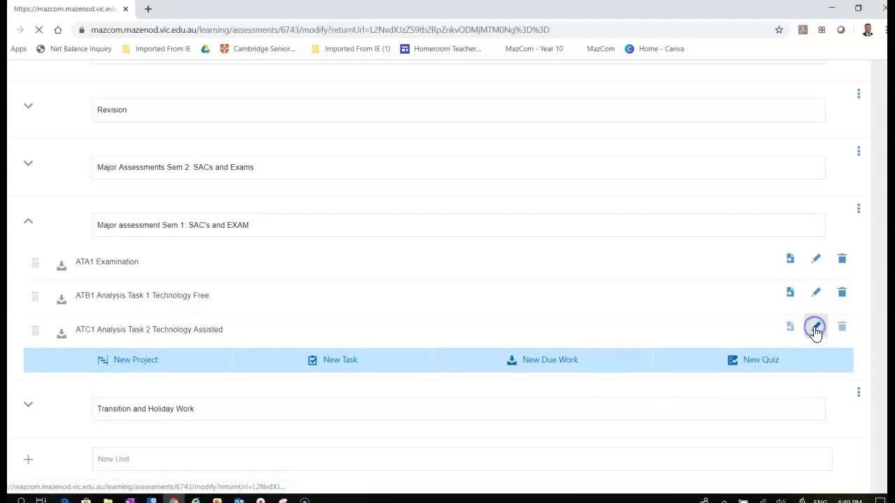
Step: Review the task's attachment area and submission settings, keep online submissions on Single, and return to the course's Modify Course page
{"action": "scroll", "coordinate": [506, 331], "scroll_direction": "down", "scroll_amount": 3}
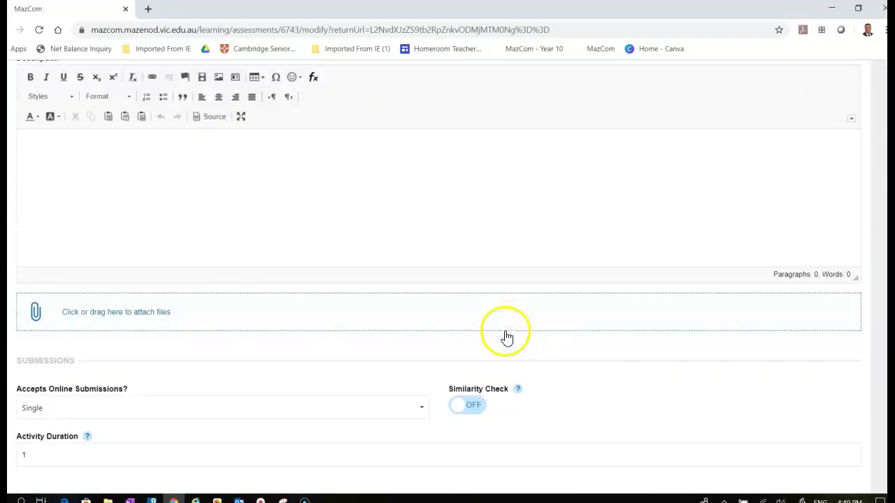
{"action": "left_click", "coordinate": [416, 408]}
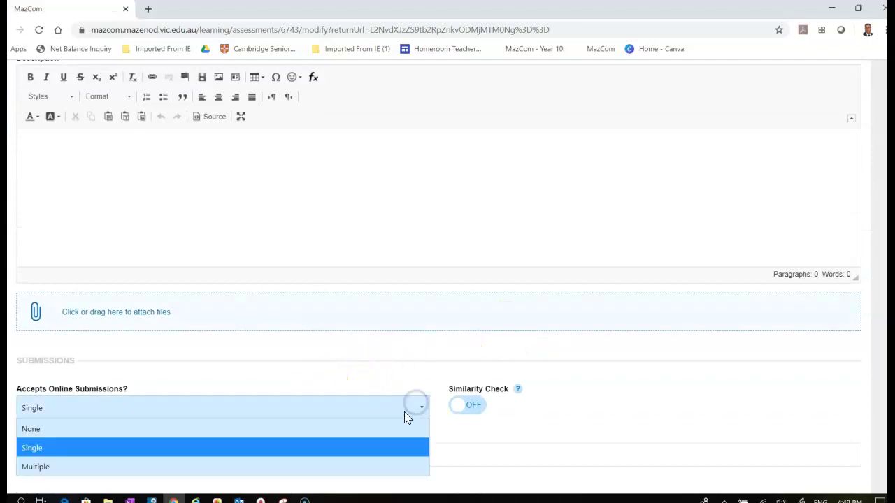
{"action": "left_click", "coordinate": [382, 448]}
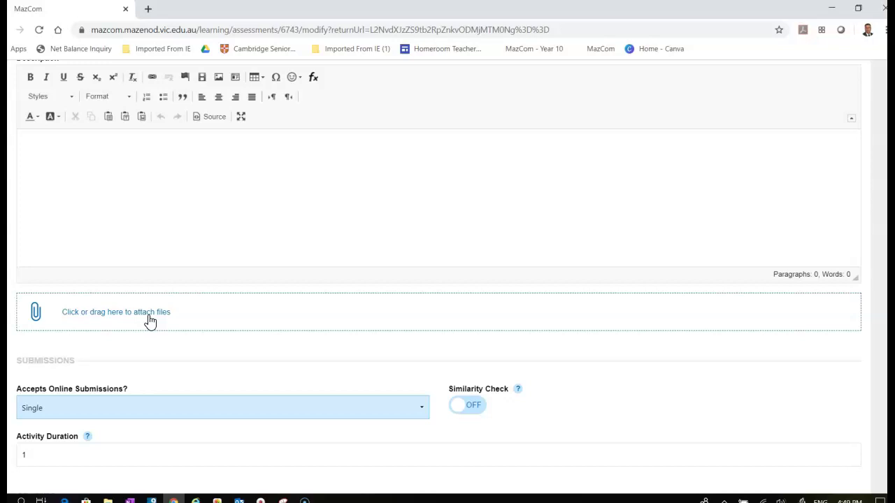
{"action": "scroll", "coordinate": [393, 371], "scroll_direction": "down", "scroll_amount": 5}
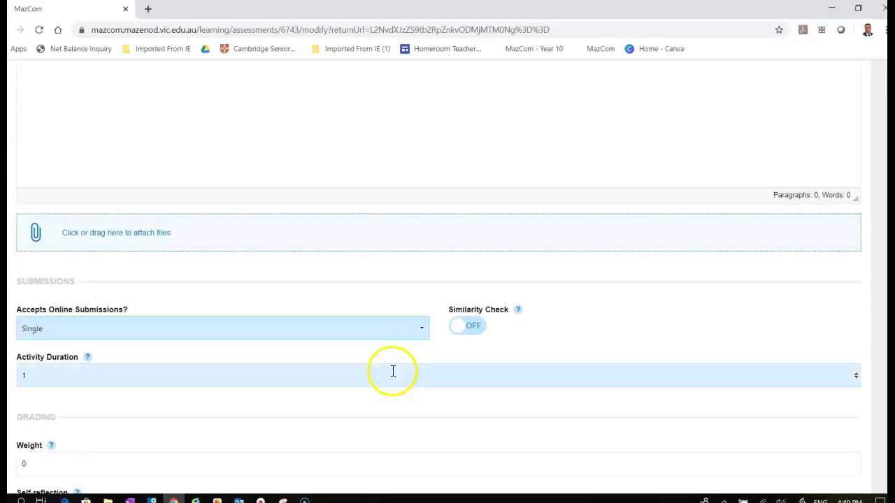
{"action": "left_click", "coordinate": [198, 431]}
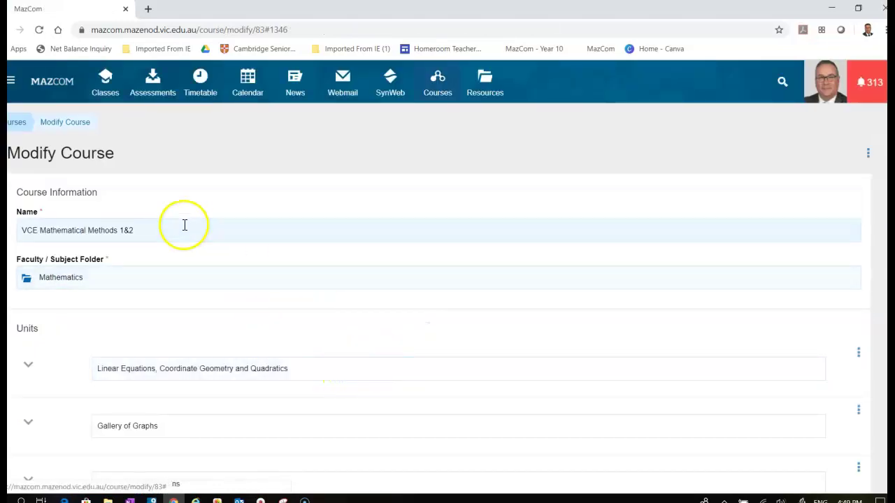
Step: Look over the Semester 1 major assessment tasks and expand the Poltynomials, Cubics and Quatrics unit to view its work items
{"action": "scroll", "coordinate": [216, 293], "scroll_direction": "down", "scroll_amount": 15}
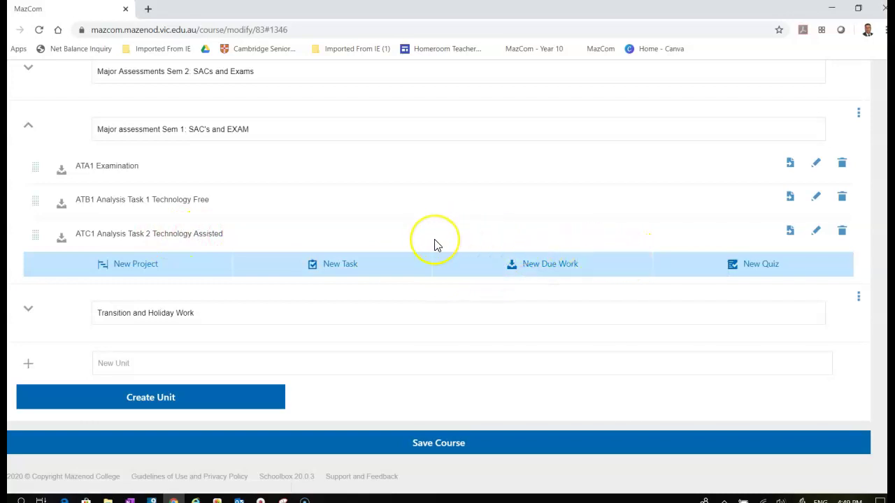
{"action": "scroll", "coordinate": [435, 245], "scroll_direction": "up", "scroll_amount": 1}
{"action": "scroll", "coordinate": [435, 245], "scroll_direction": "up", "scroll_amount": 8}
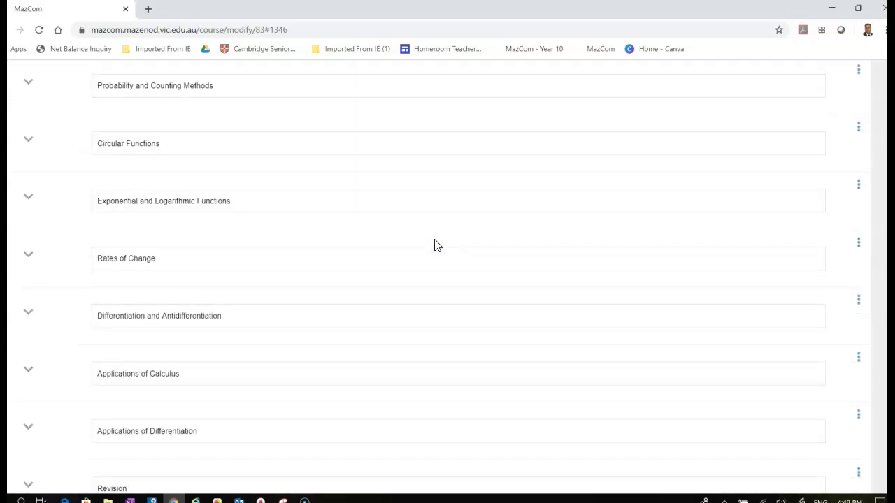
{"action": "scroll", "coordinate": [304, 243], "scroll_direction": "up", "scroll_amount": 1}
{"action": "scroll", "coordinate": [192, 202], "scroll_direction": "up", "scroll_amount": 2}
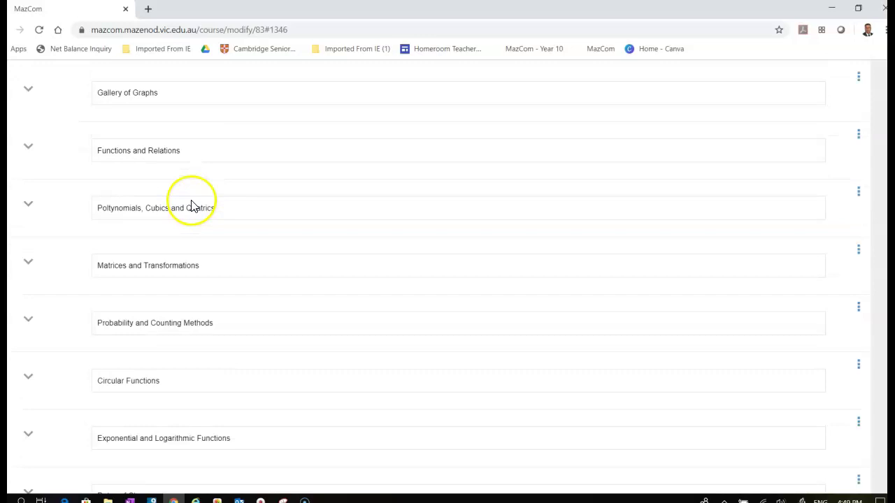
{"action": "left_click", "coordinate": [29, 204]}
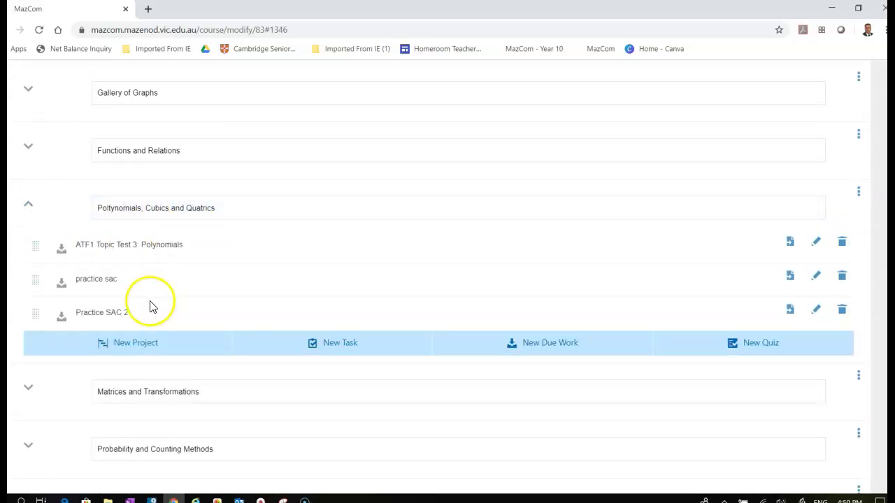